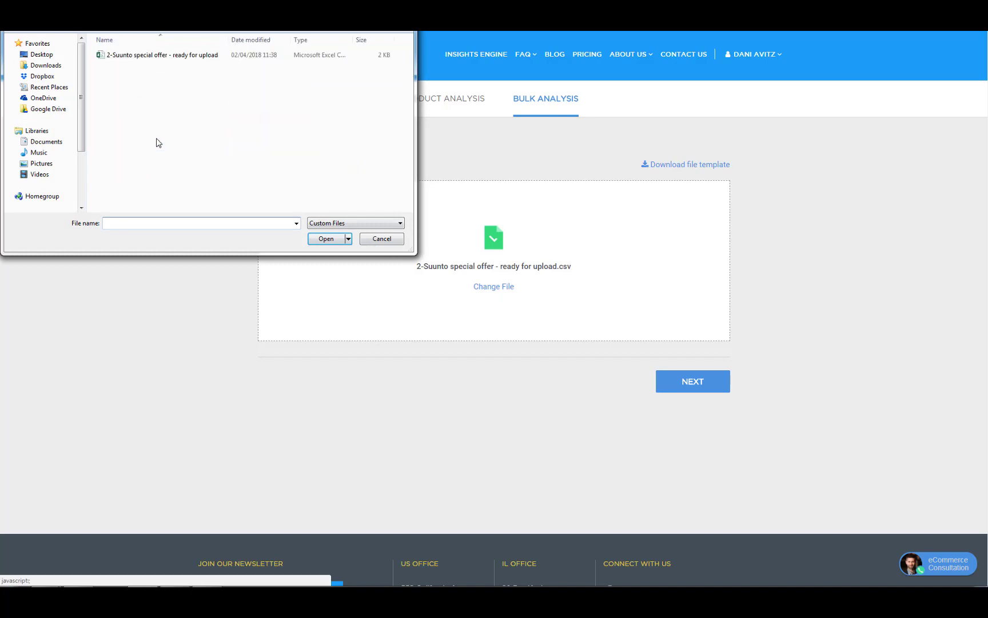
# Load the file "2-Suunto special offer - ready for upload" for bulk analysis and proceed to field mapping
pyautogui.doubleClick(140, 56)
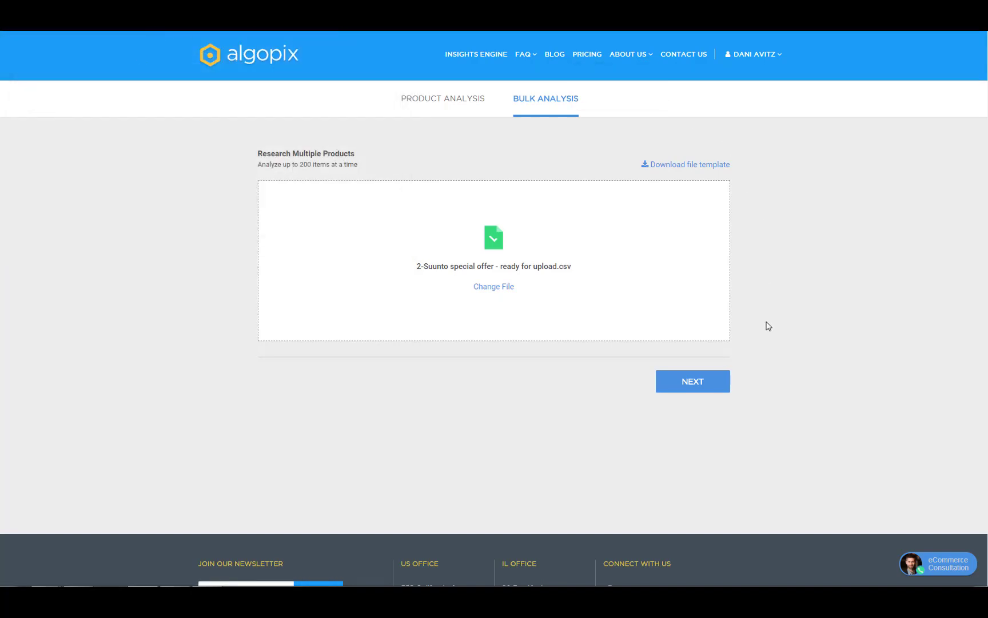
pyautogui.click(692, 382)
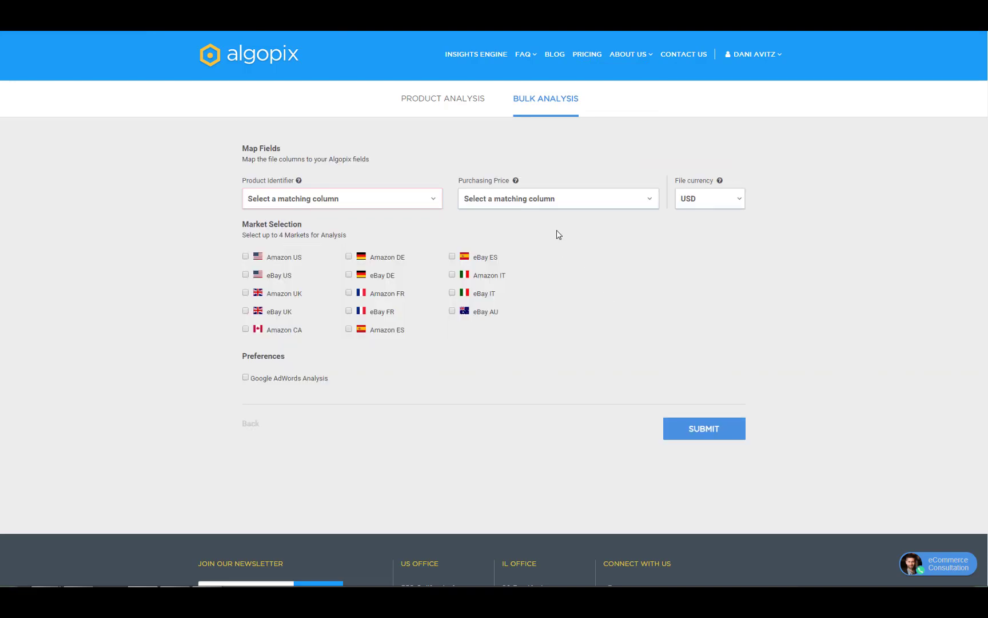
# Map the product identifier to UPC and the purchasing price to Price in USD, keeping USD as the file currency
pyautogui.click(330, 201)
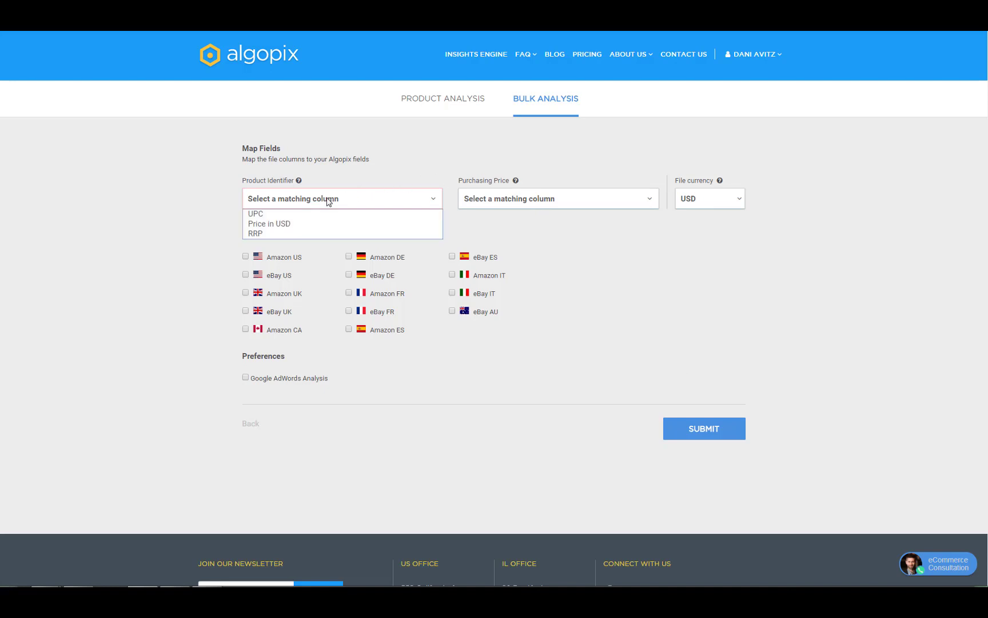
pyautogui.click(279, 215)
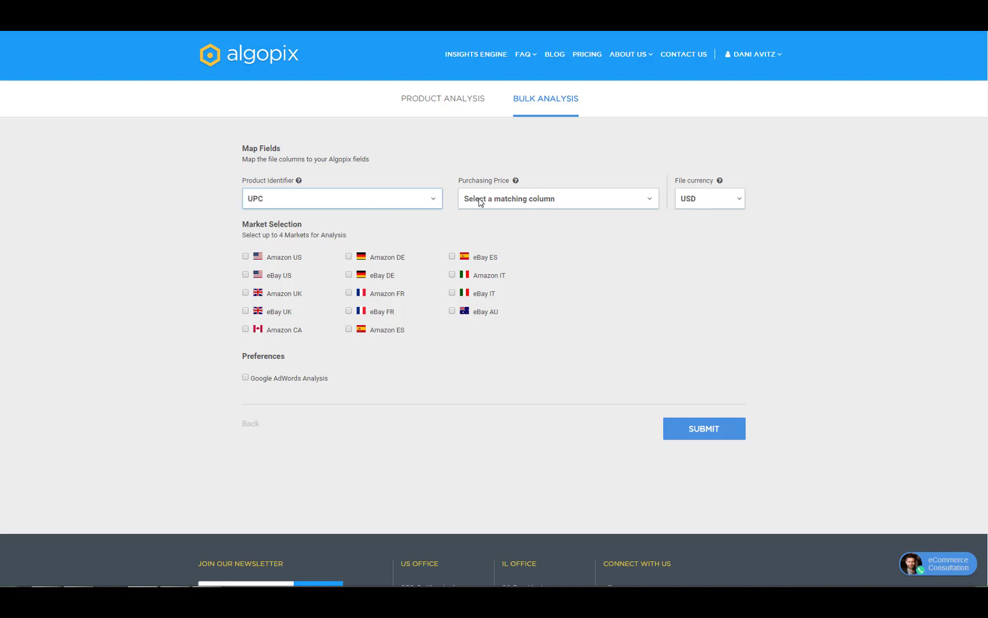
pyautogui.click(510, 203)
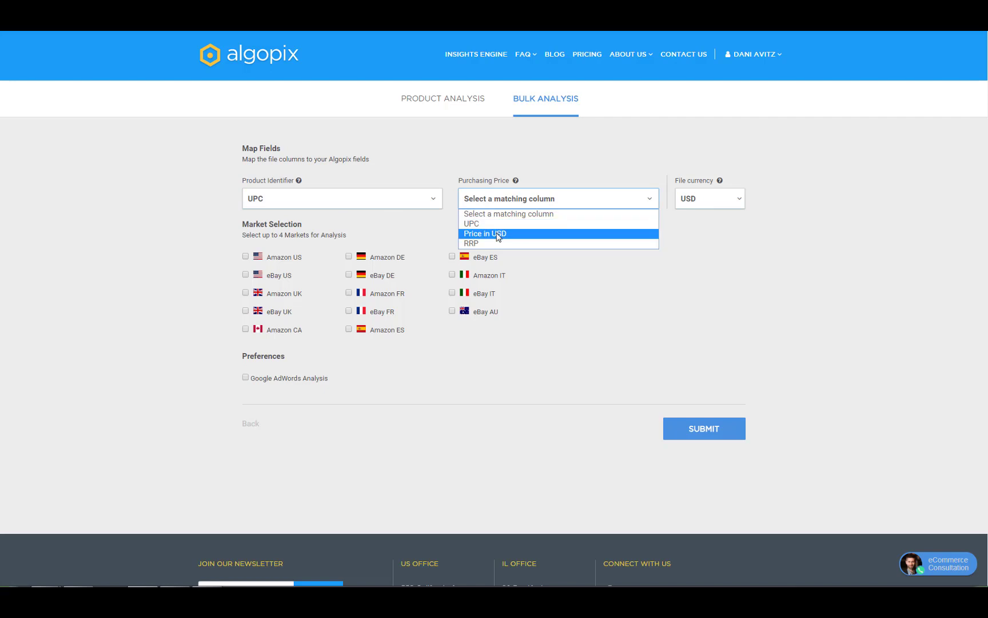
pyautogui.click(497, 234)
pyautogui.click(708, 201)
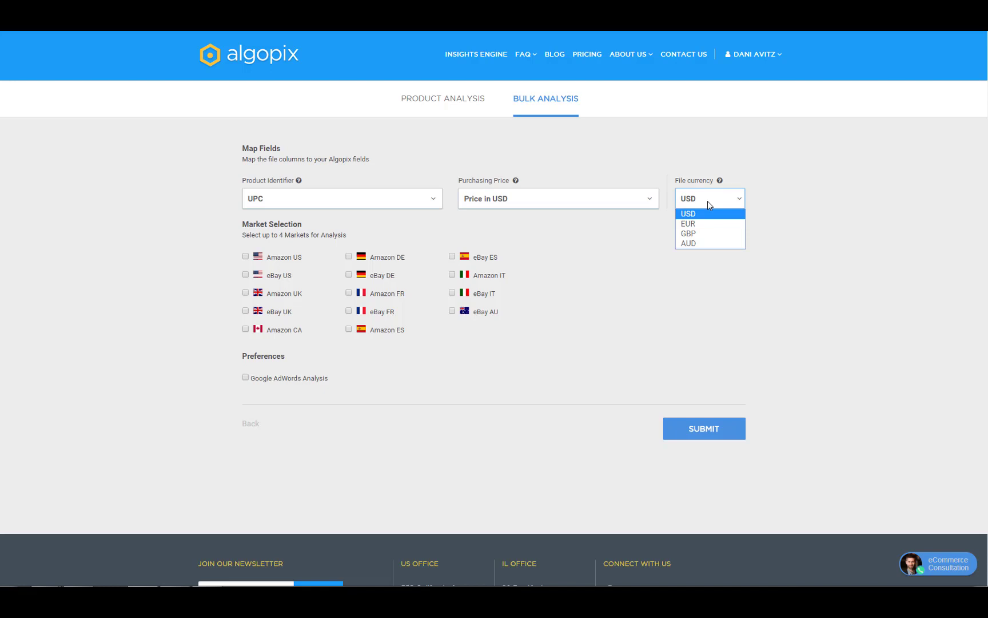
pyautogui.click(708, 201)
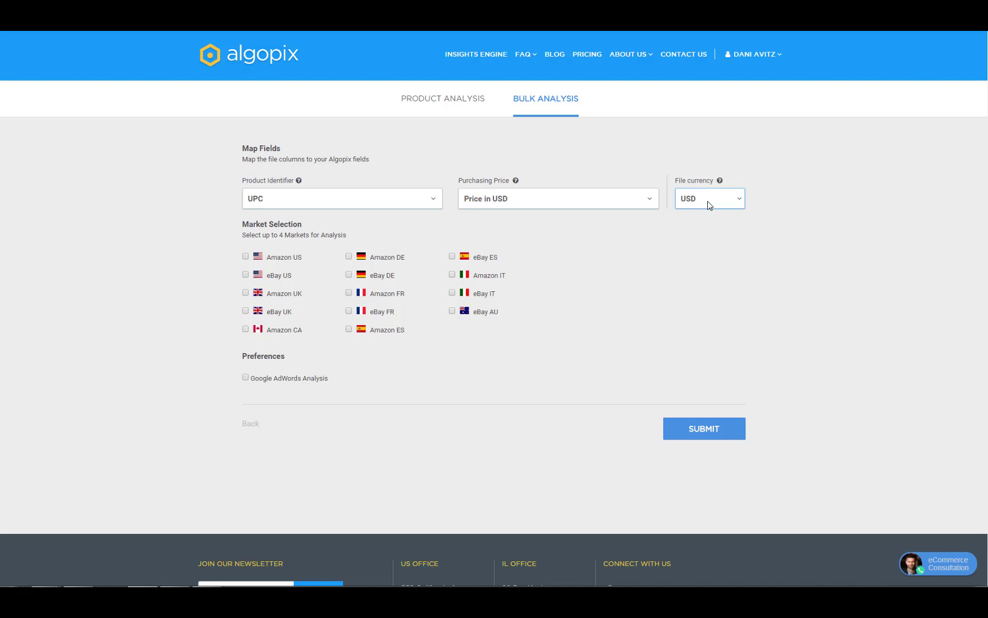
# Choose Amazon US, eBay US, eBay DE and Amazon FR as the markets and submit the bulk analysis
pyautogui.click(245, 257)
pyautogui.click(245, 275)
pyautogui.click(349, 275)
pyautogui.click(349, 294)
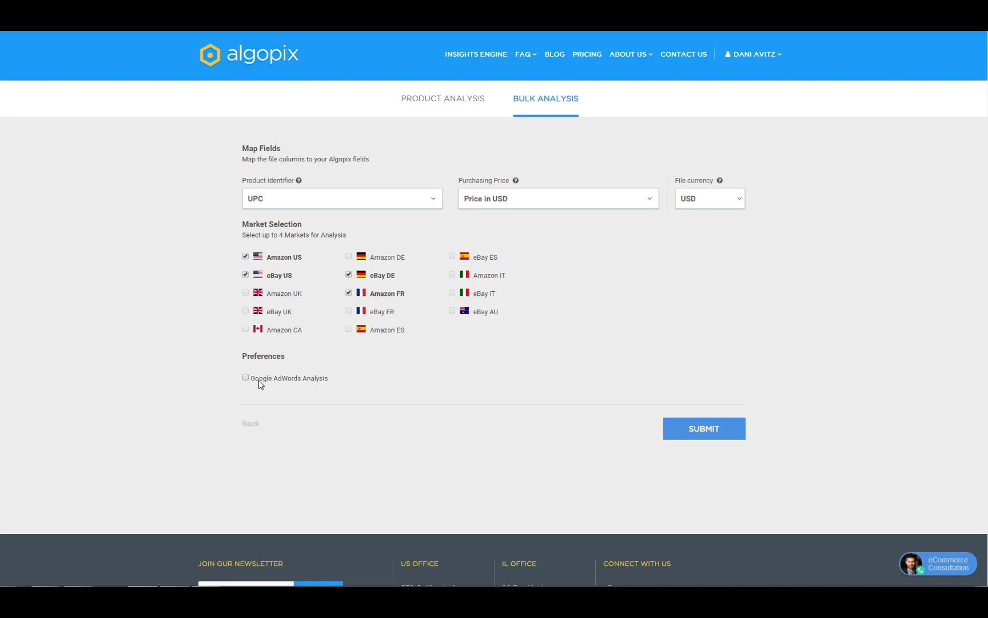
pyautogui.click(704, 428)
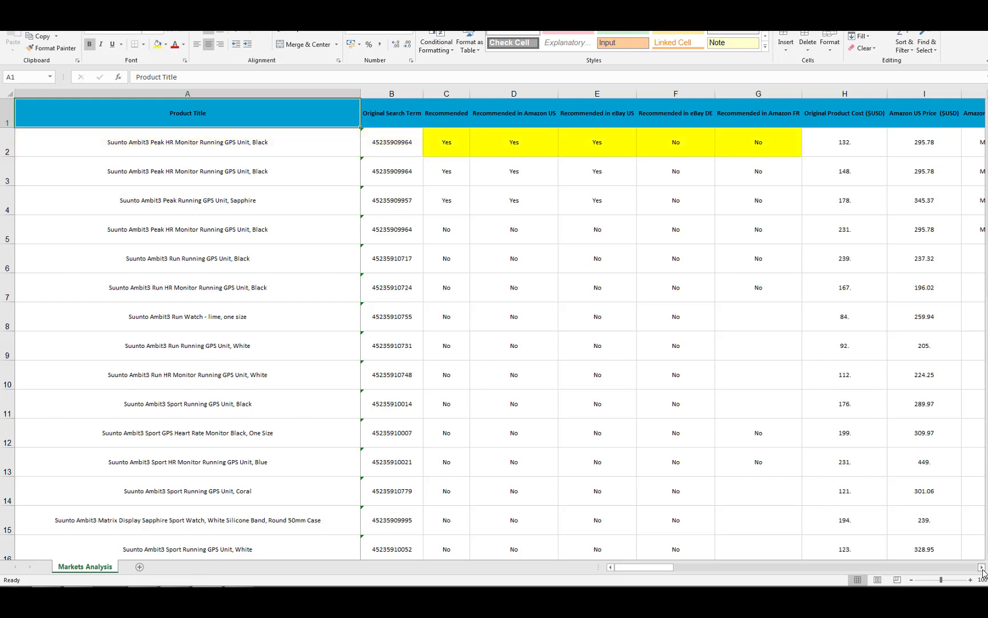
# Switch to the Markets Analysis sheet in Excel and examine the recommendation columns and the Amazon US price, demand, profit, rank, fee and shipping columns
pyautogui.click(982, 567)
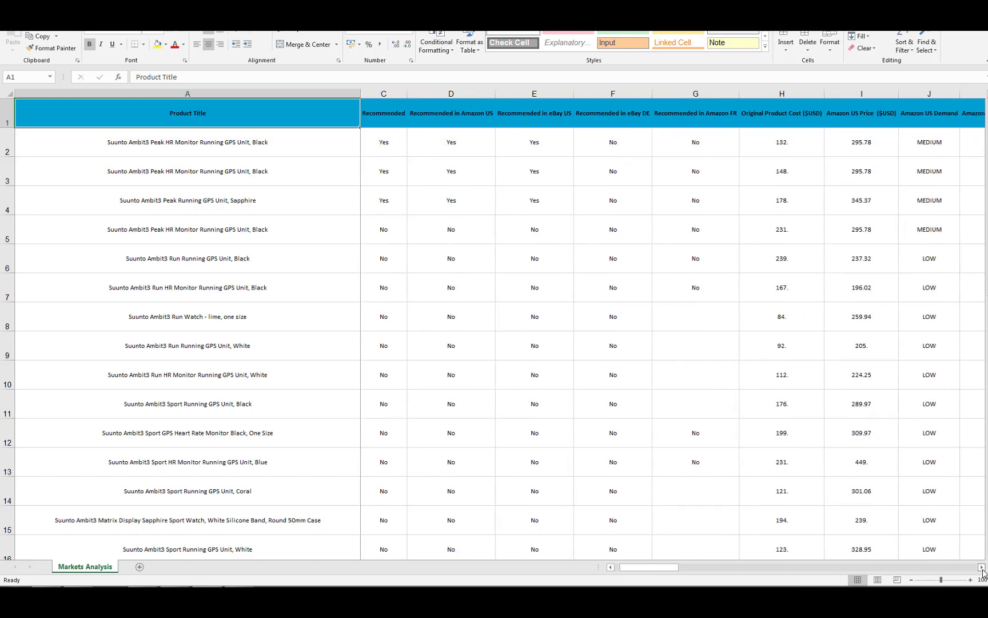
pyautogui.click(981, 567)
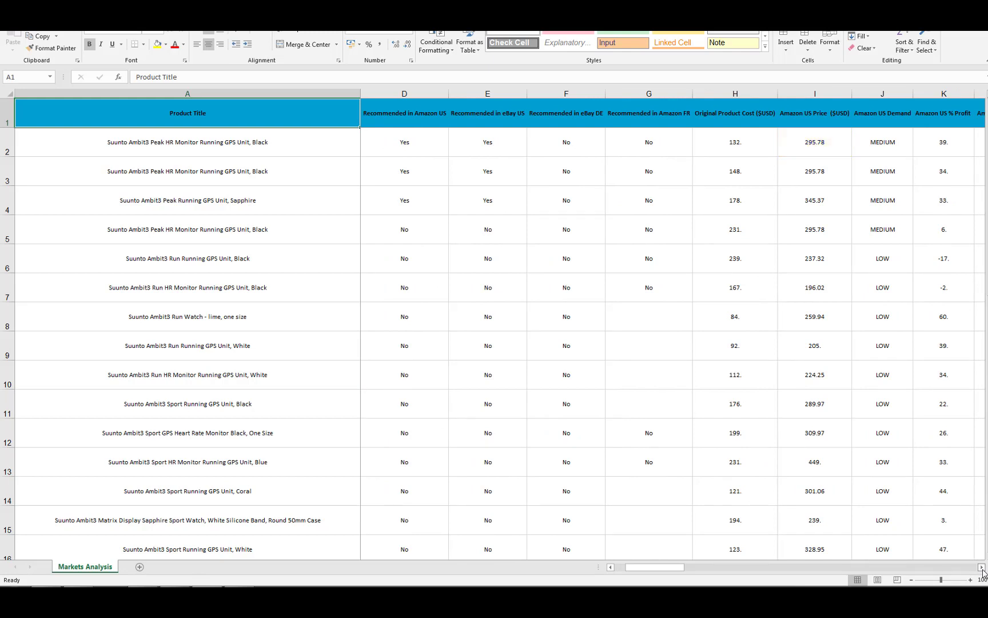
pyautogui.click(981, 567)
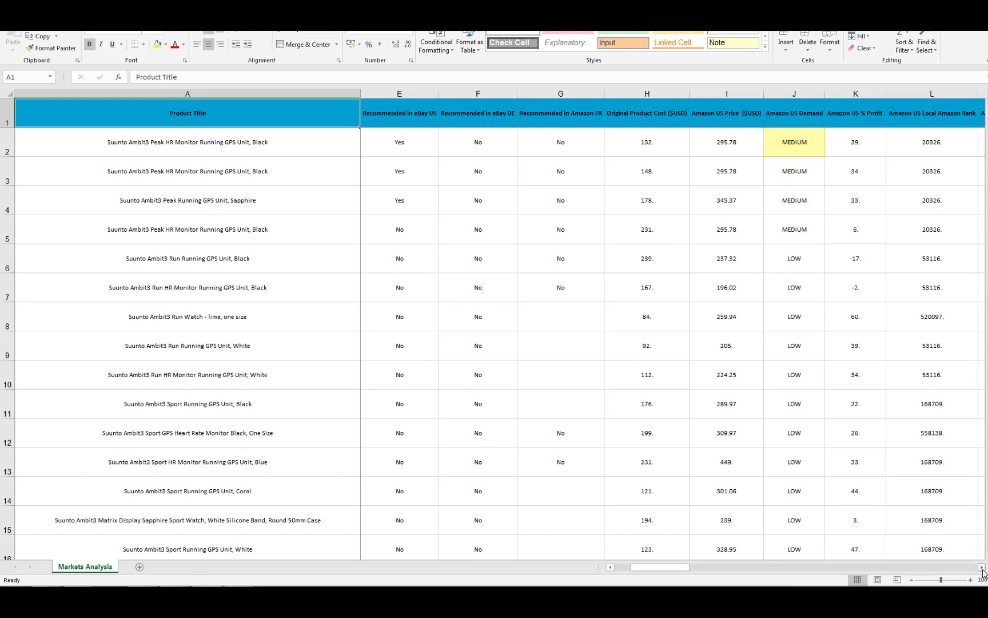
pyautogui.click(981, 568)
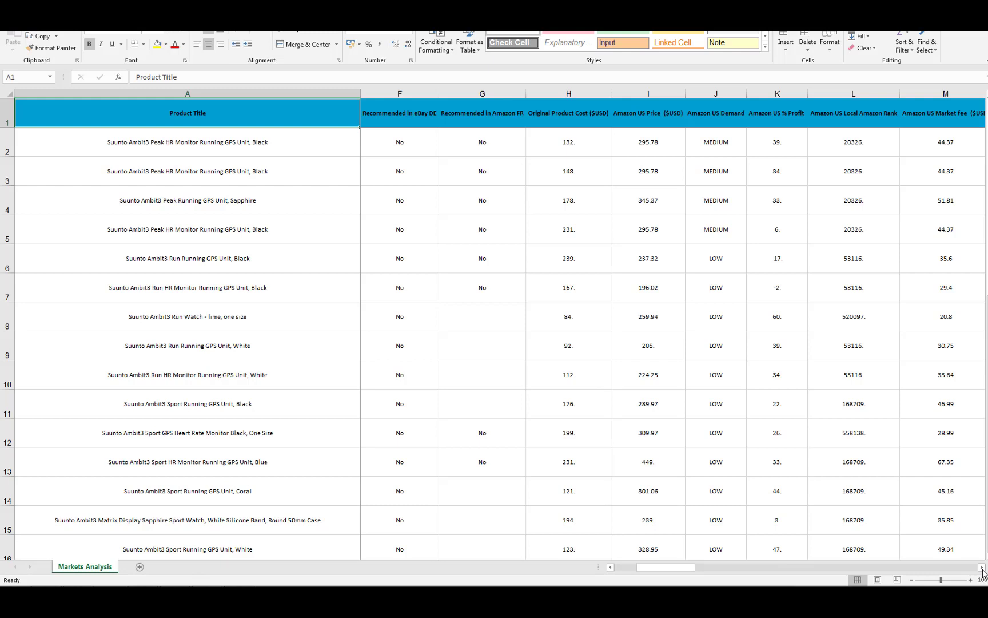
pyautogui.click(982, 568)
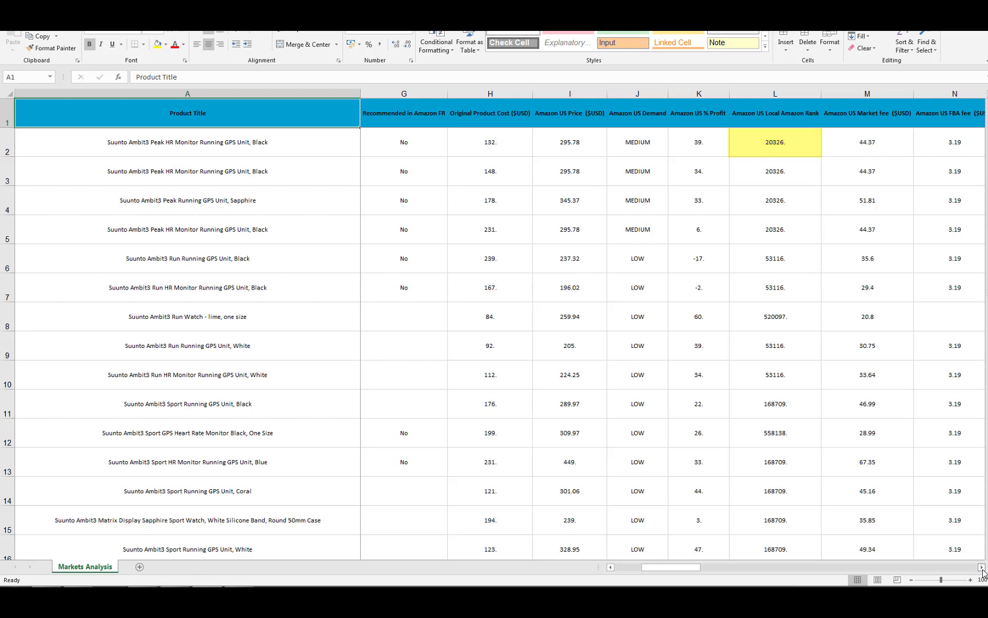
pyautogui.click(982, 567)
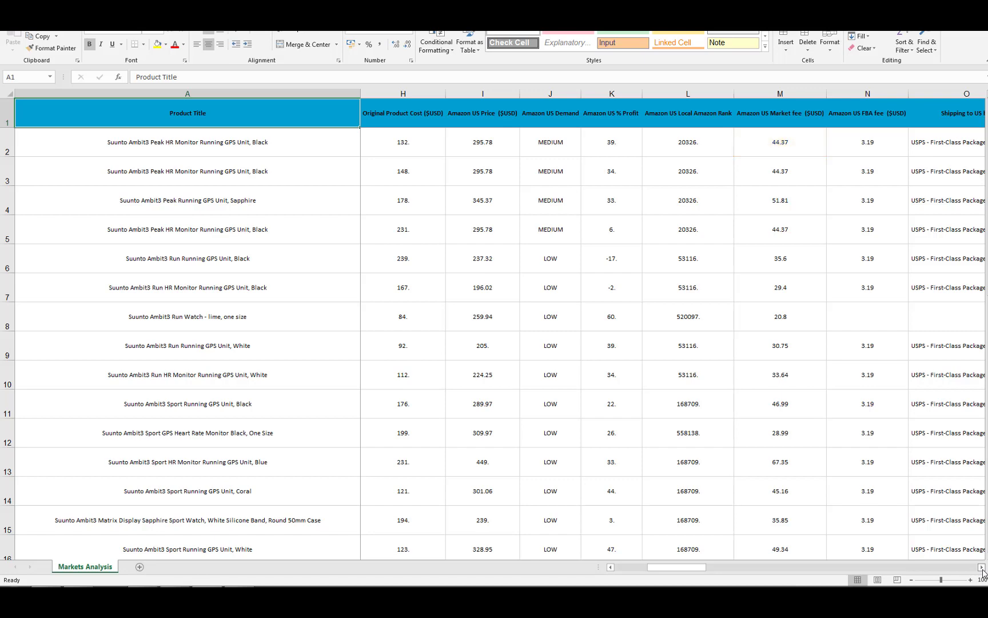
pyautogui.click(981, 568)
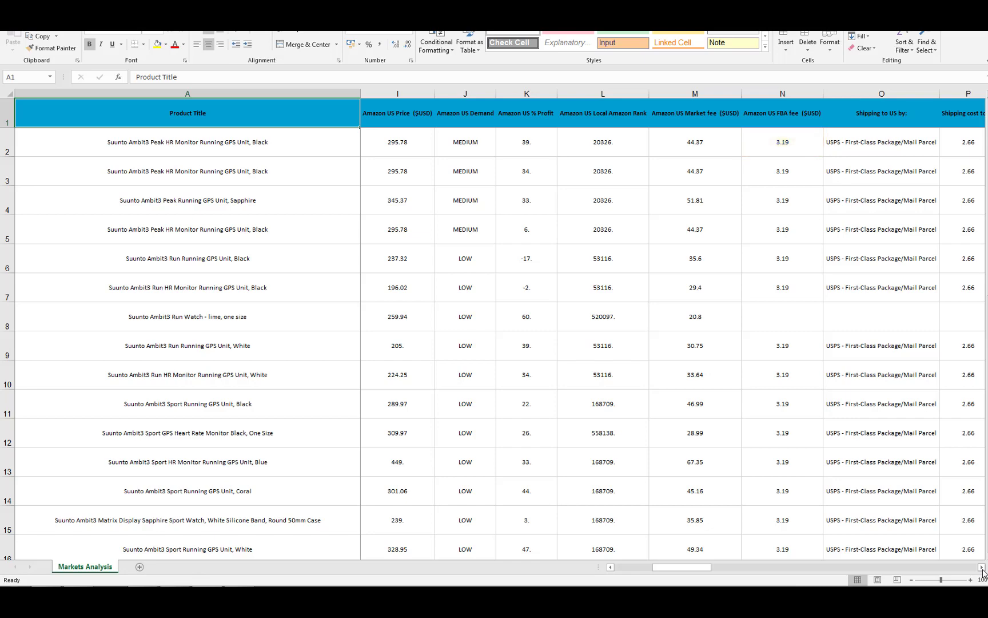
pyautogui.click(982, 567)
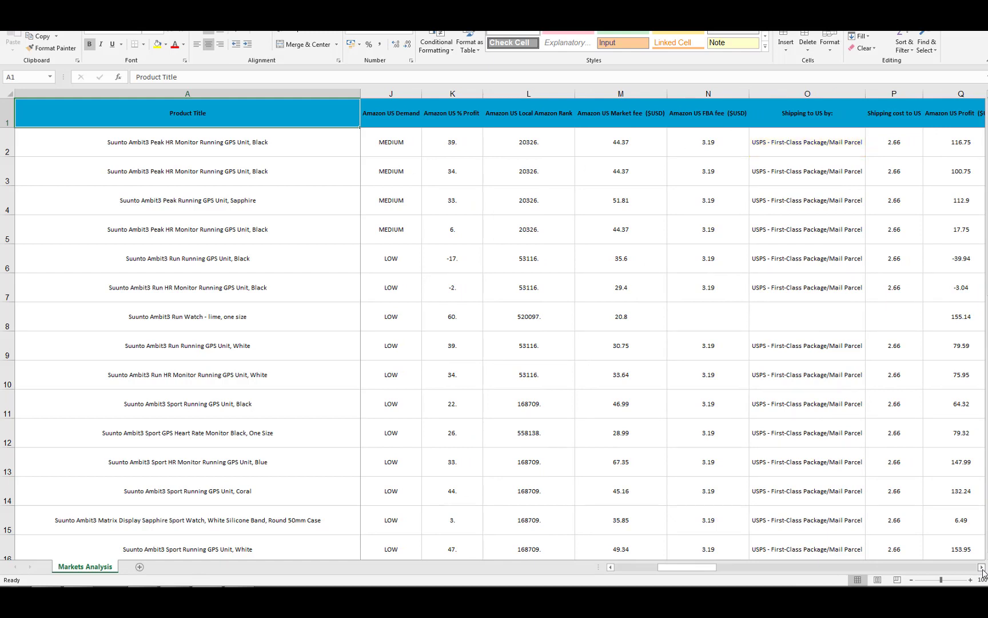
pyautogui.click(981, 567)
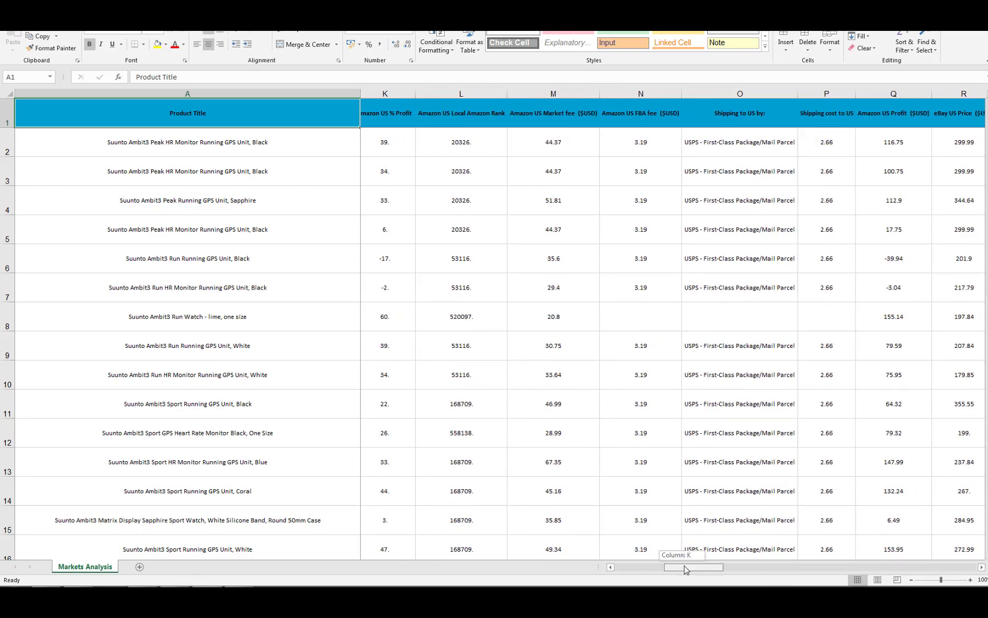
pyautogui.moveTo(684, 567); pyautogui.dragTo(691, 568)
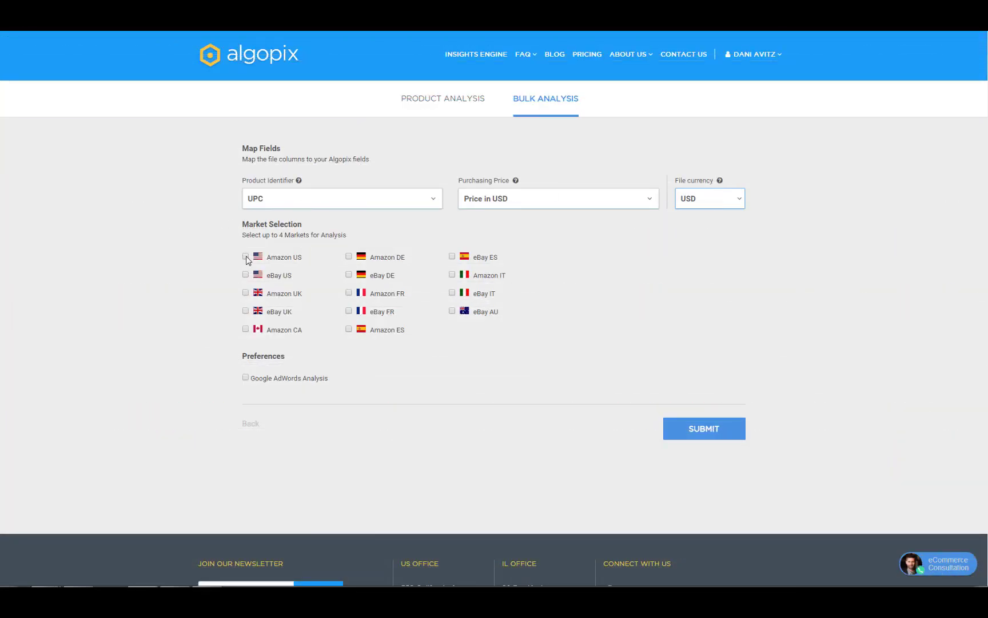
# Switch to the Algopix bulk analysis form and select the Amazon US, eBay US, eBay DE and Amazon FR markets
pyautogui.click(245, 256)
pyautogui.click(245, 275)
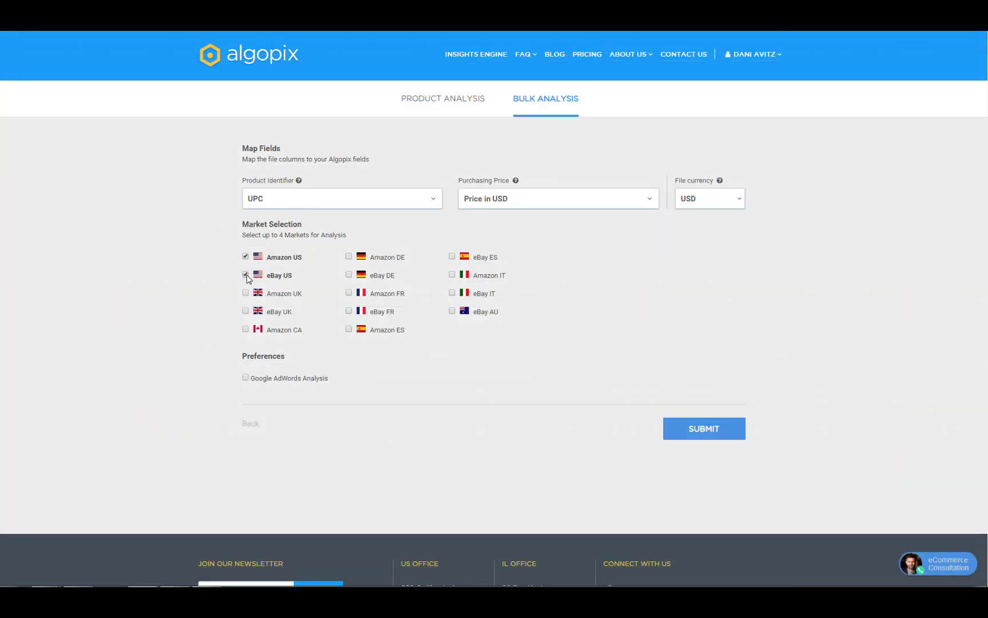
pyautogui.click(348, 275)
pyautogui.click(348, 293)
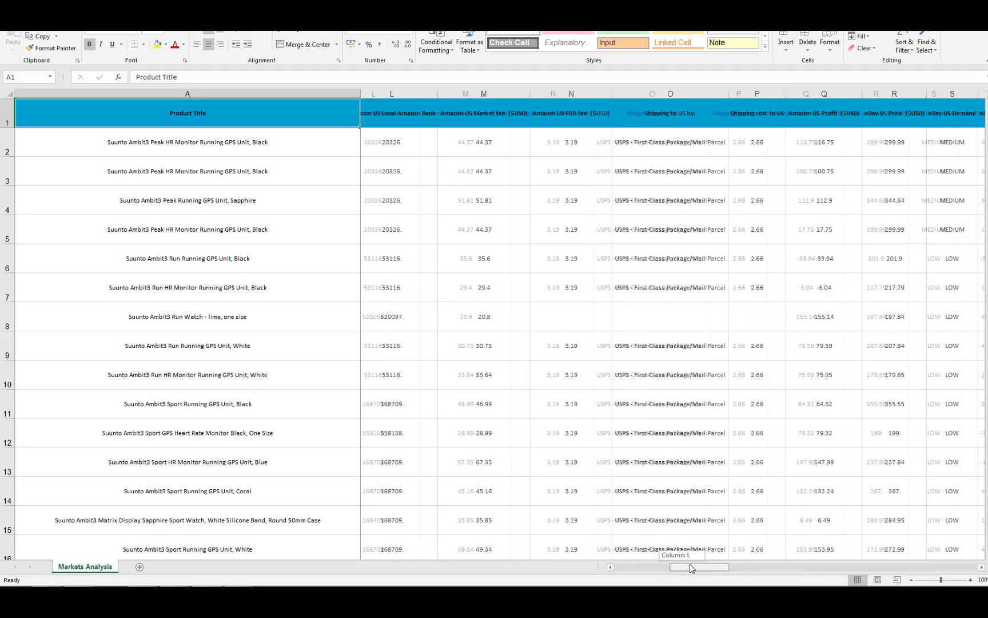
# Switch to the Markets Analysis sheet in Excel and examine the remaining market columns through the product details, UPC, EAN and ASIN
pyautogui.moveTo(689, 566); pyautogui.dragTo(914, 533)
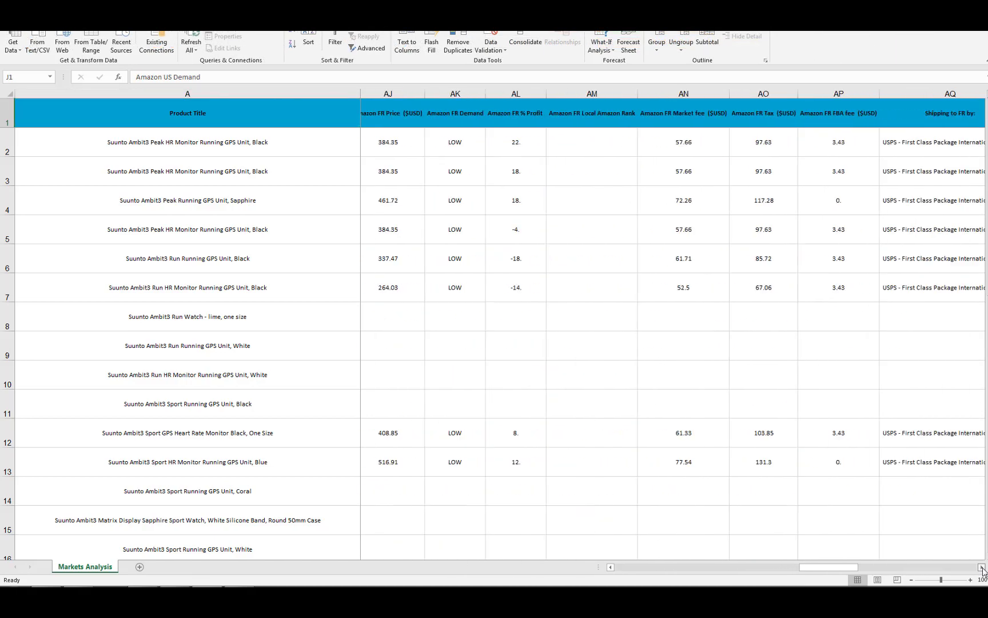
pyautogui.click(982, 567)
pyautogui.click(982, 566)
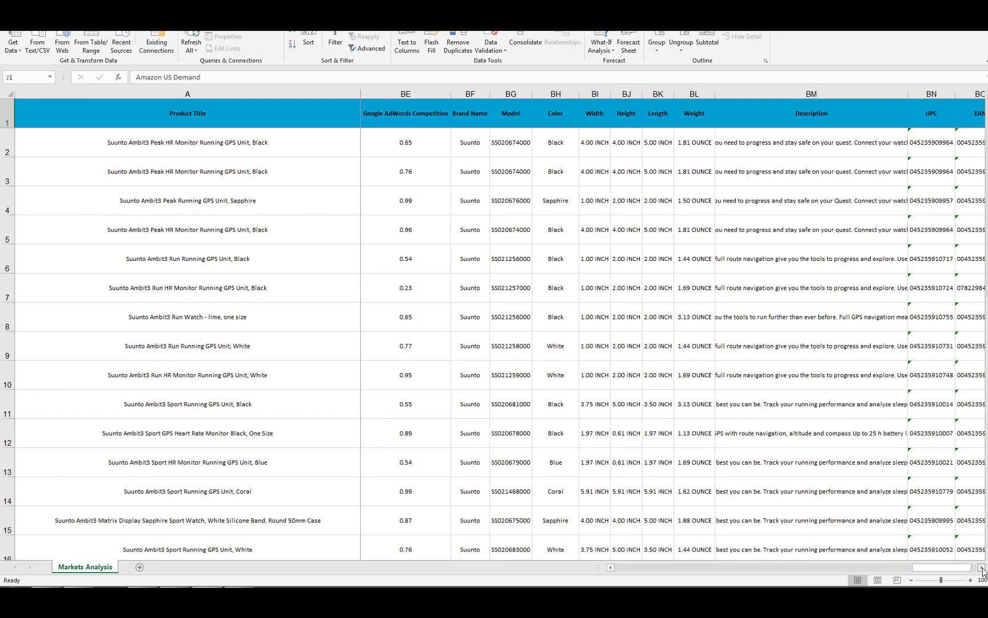
pyautogui.click(982, 566)
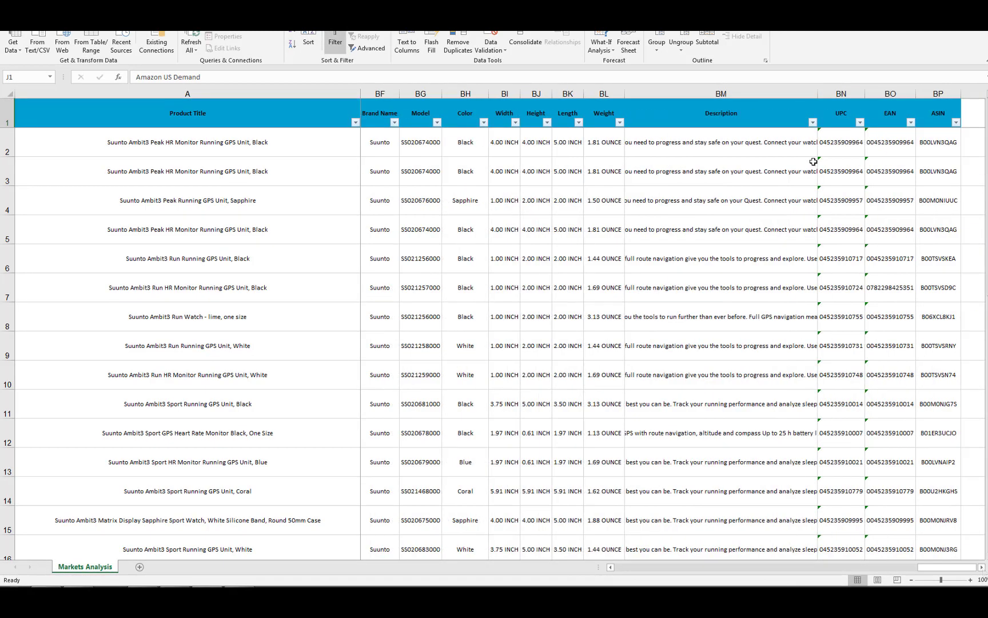
# Filter the Amazon US Demand column to show only MEDIUM, excluding LOW and blank entries
pyautogui.hscroll(-16, 815, 158)
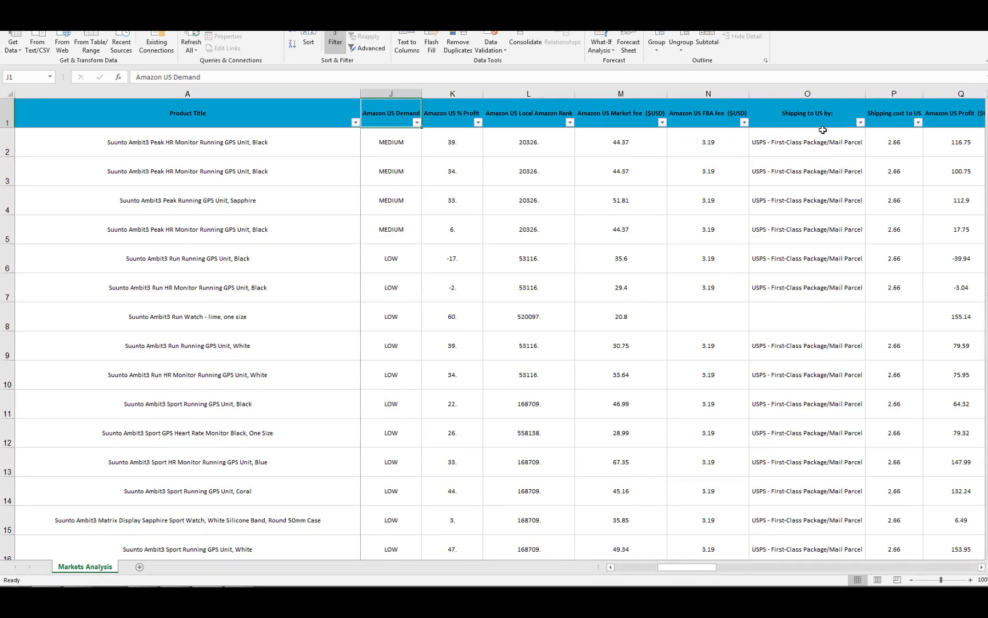
pyautogui.click(417, 122)
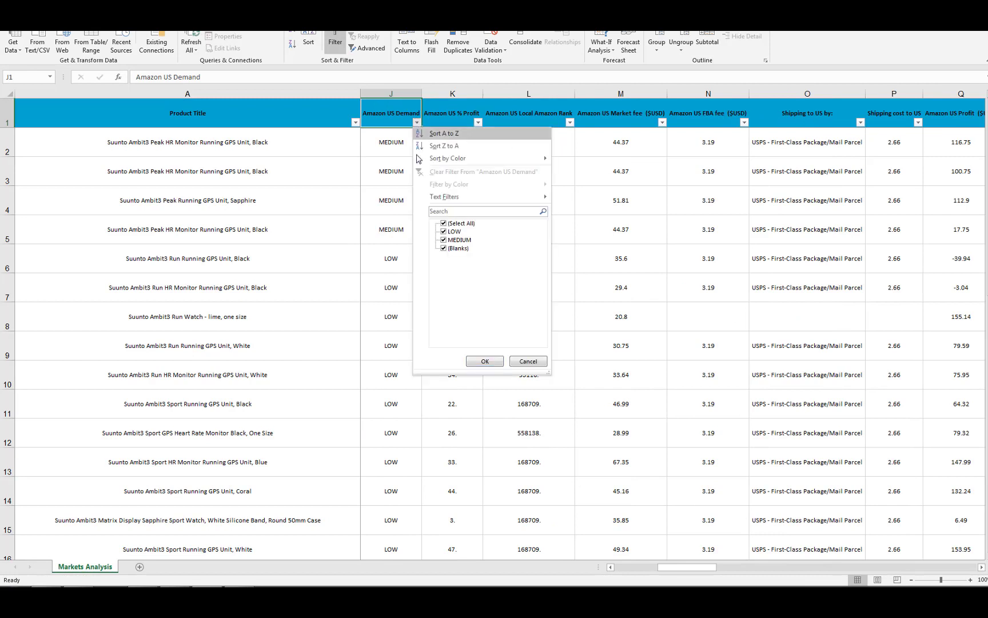
pyautogui.click(450, 233)
pyautogui.click(457, 248)
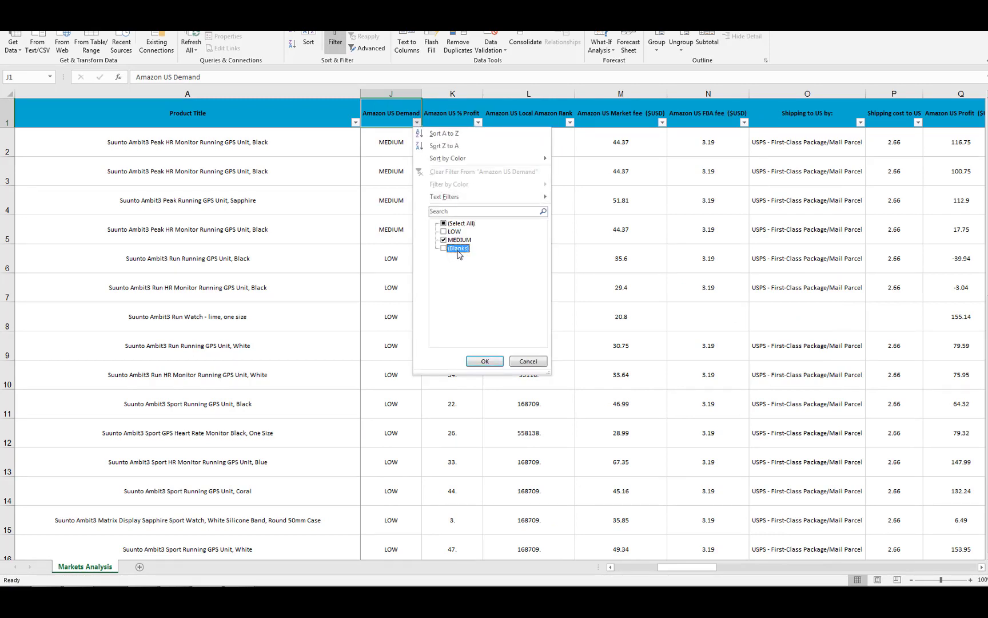
pyautogui.click(483, 362)
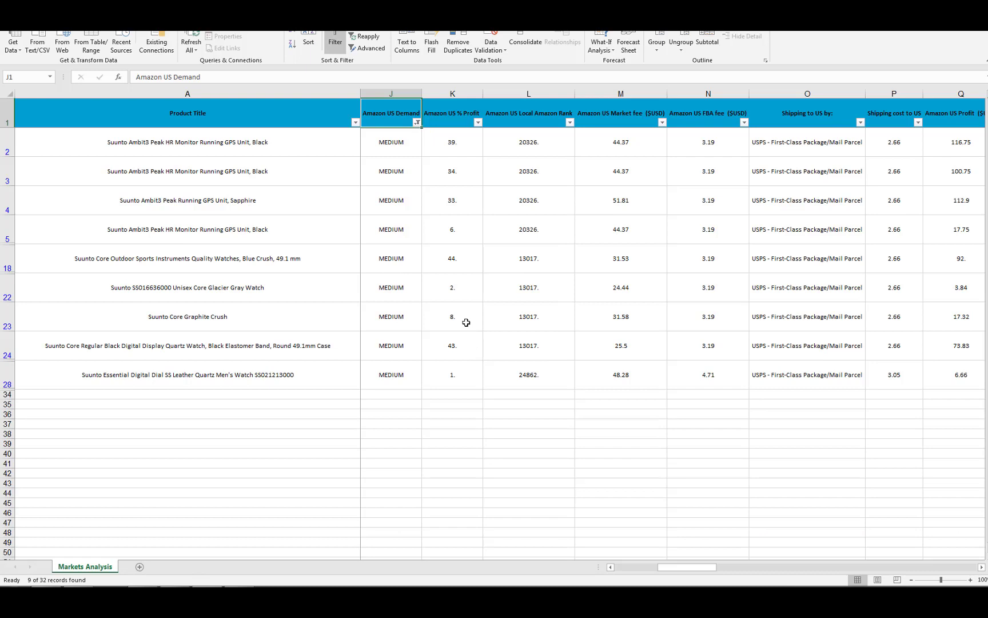